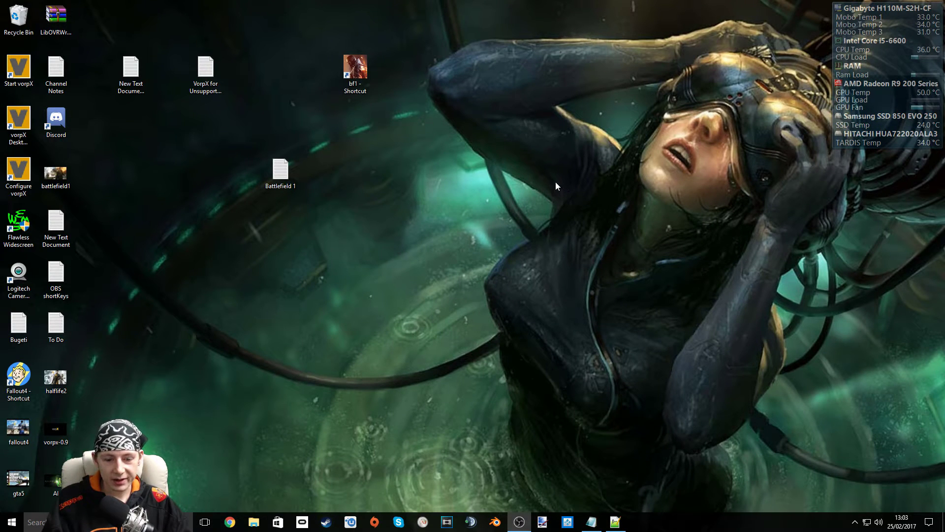
Launch Battlefield 1 from the desktop and enlarge its window to nearly fill the screen
double_click(362, 72)
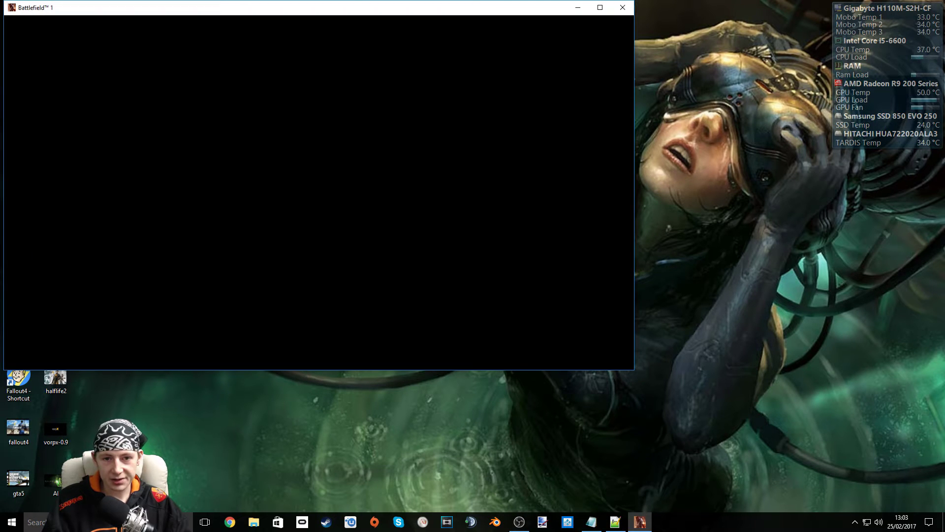
left_click_drag(638, 375, 939, 505)
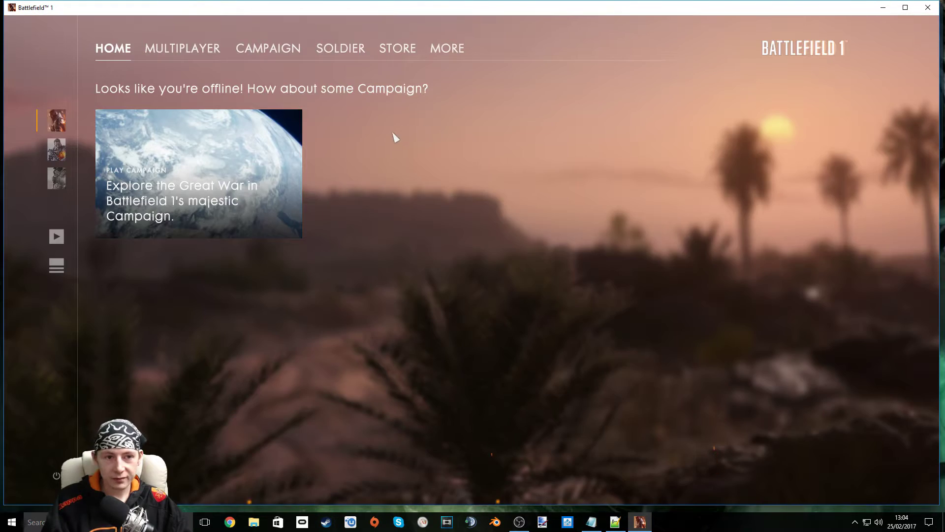
In the game's basic video options, set field of view to 105, vehicle 3P field of view to 95, and turn ADS field of view on
left_click(445, 47)
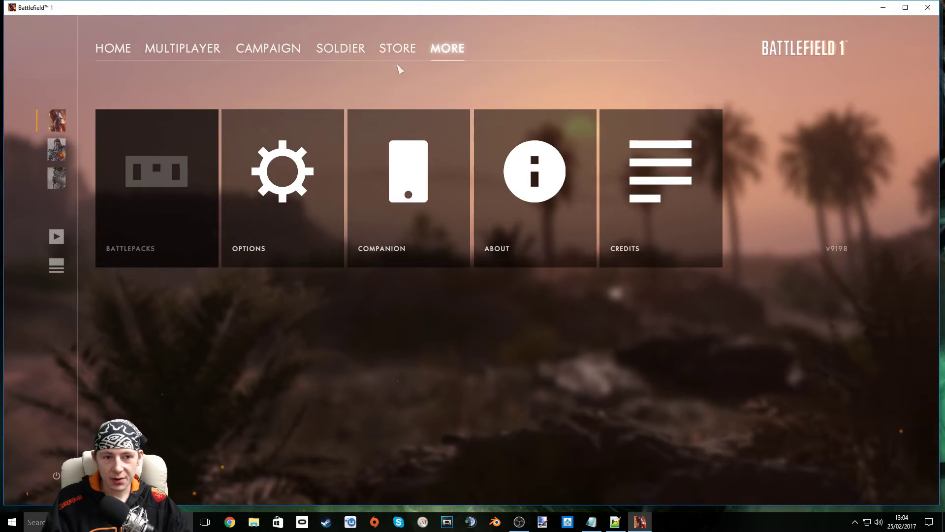
left_click(285, 181)
left_click(114, 359)
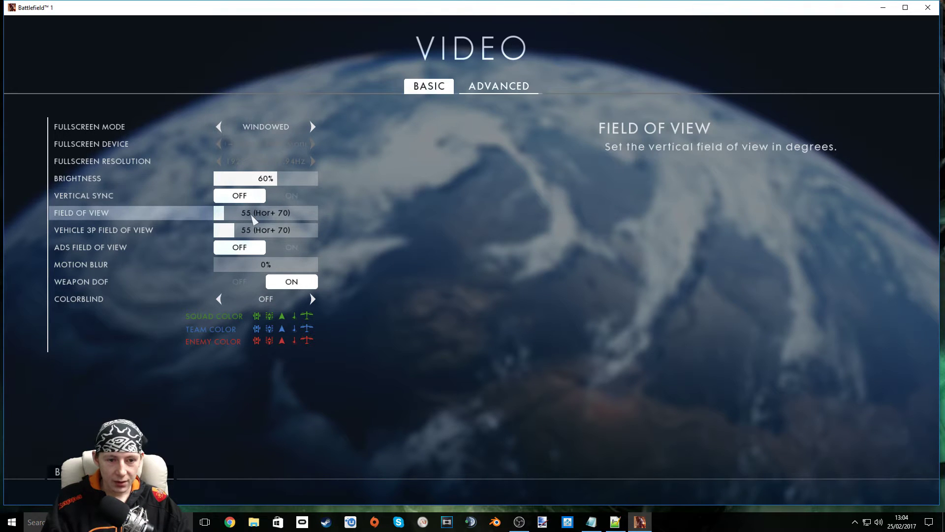
left_click_drag(252, 216, 325, 231)
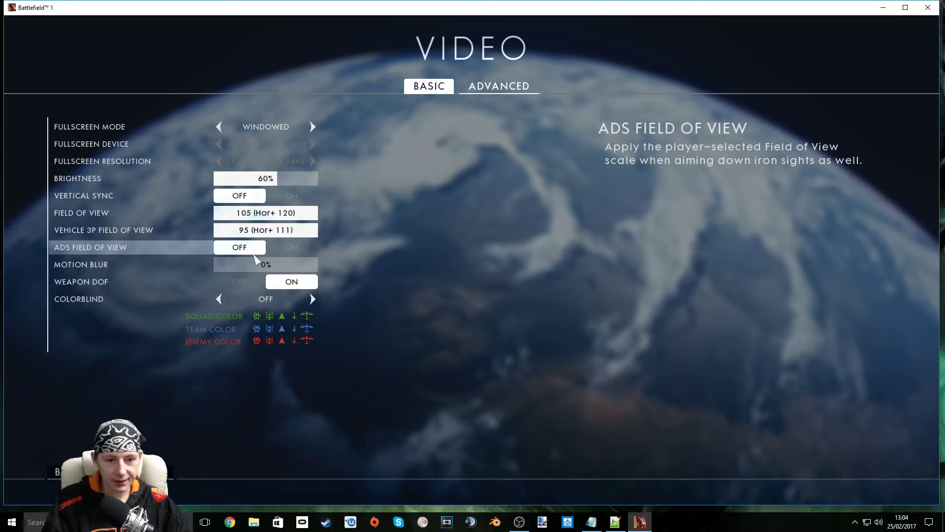
left_click(278, 252)
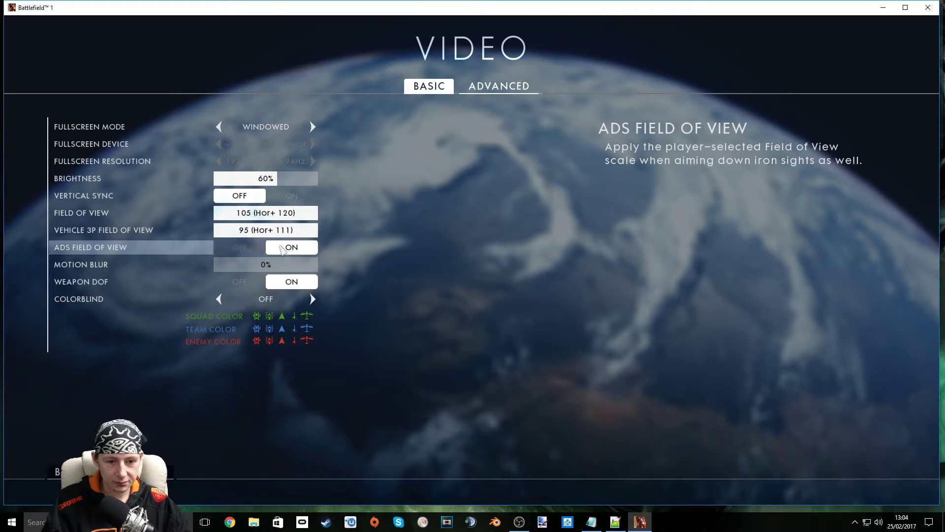
Review the advanced video settings, including DX12, the framerate limiter and the quality settings
left_click(523, 86)
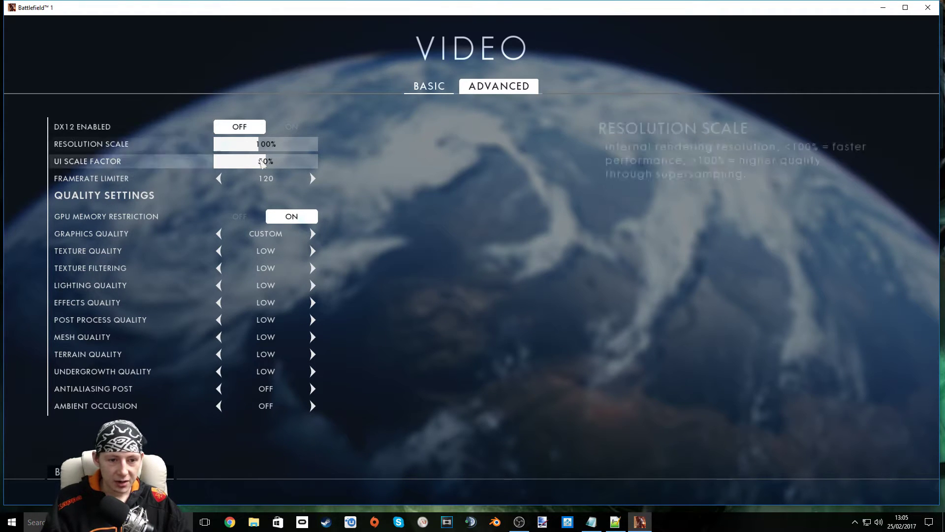
left_click(219, 178)
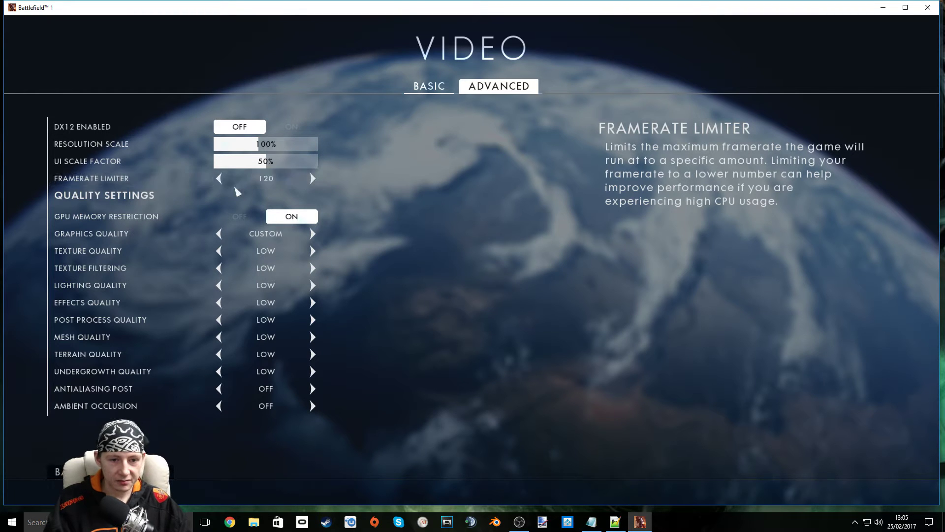
left_click(312, 181)
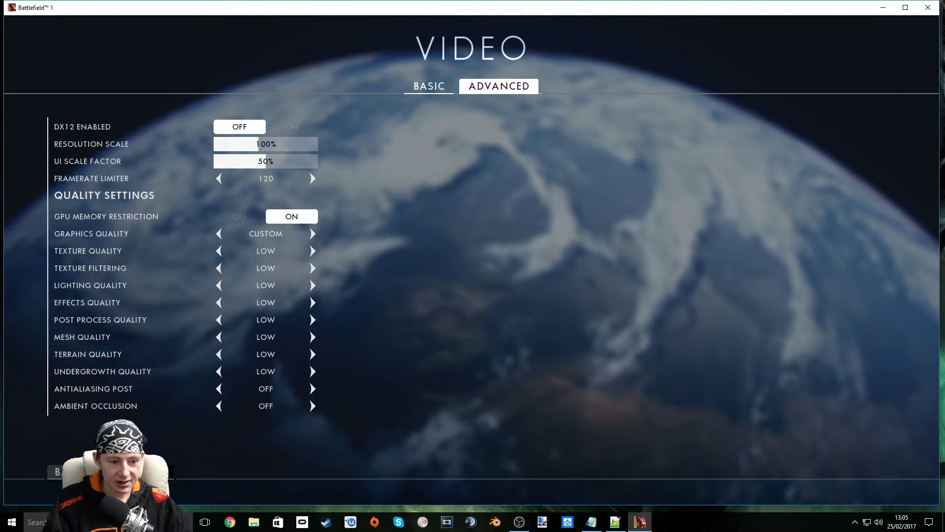
Leave the video options and quit Battlefield 1 to the desktop
key("Escape")
key("Escape")
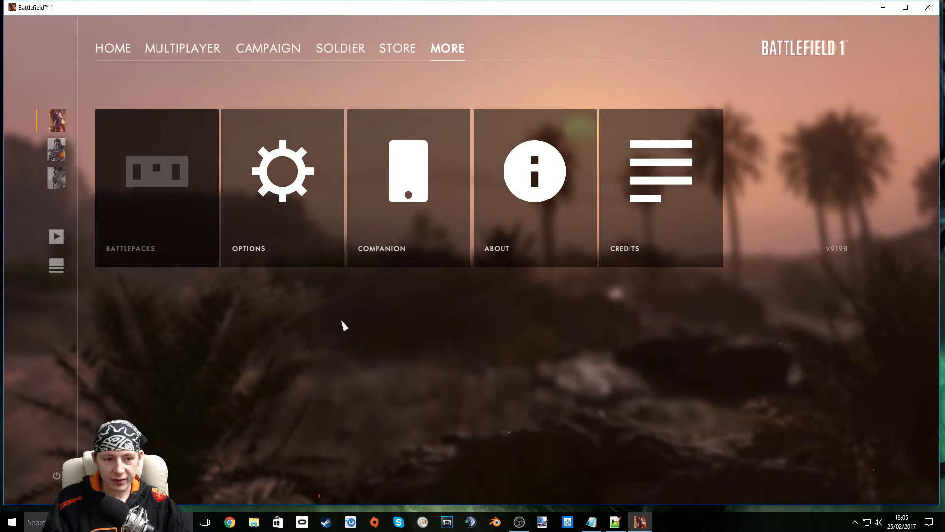
left_click(55, 477)
left_click(435, 285)
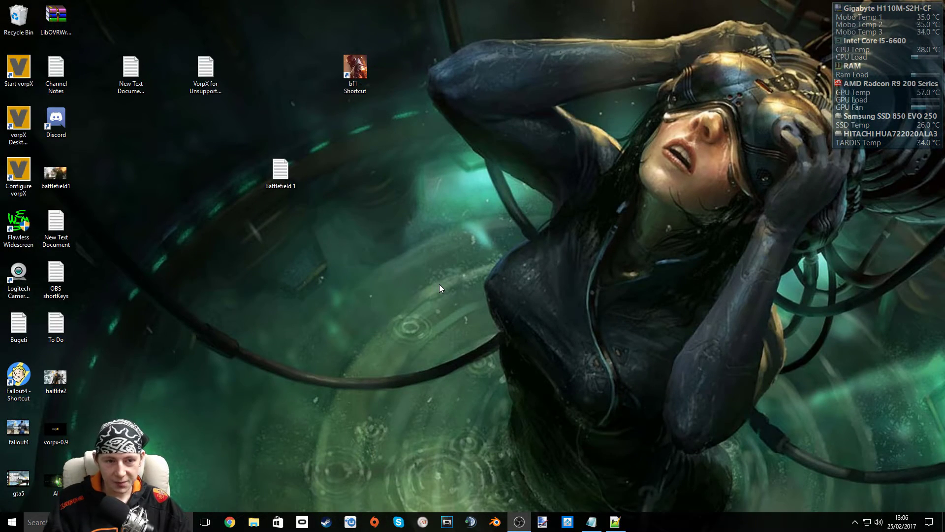
Open the PROFSAVE_profile file from the Battlefield 1 settings folder in Documents with Notepad++
key("super+e")
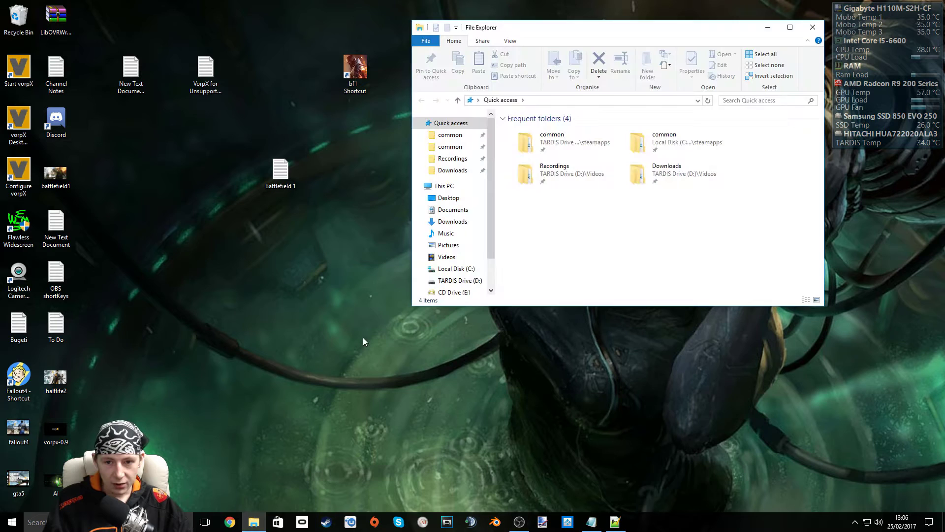
left_click_drag(531, 22, 426, 126)
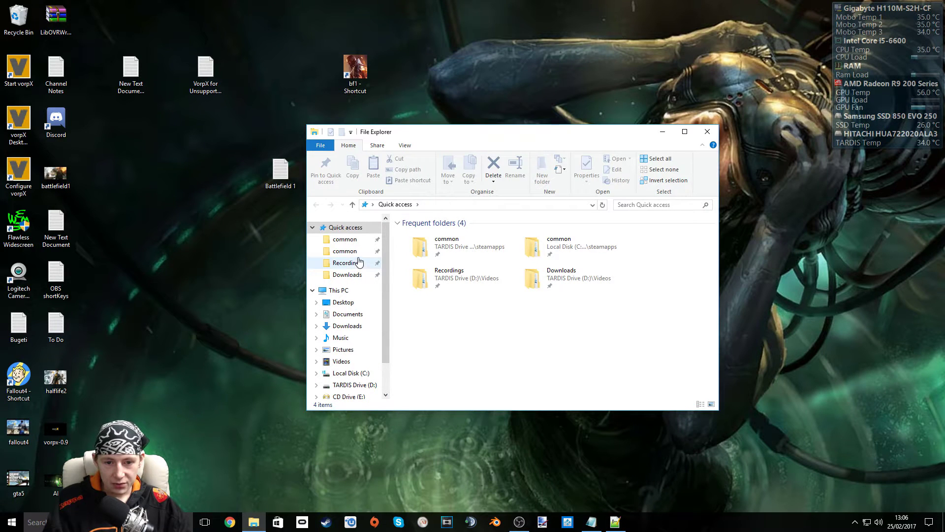
left_click(358, 315)
double_click(437, 244)
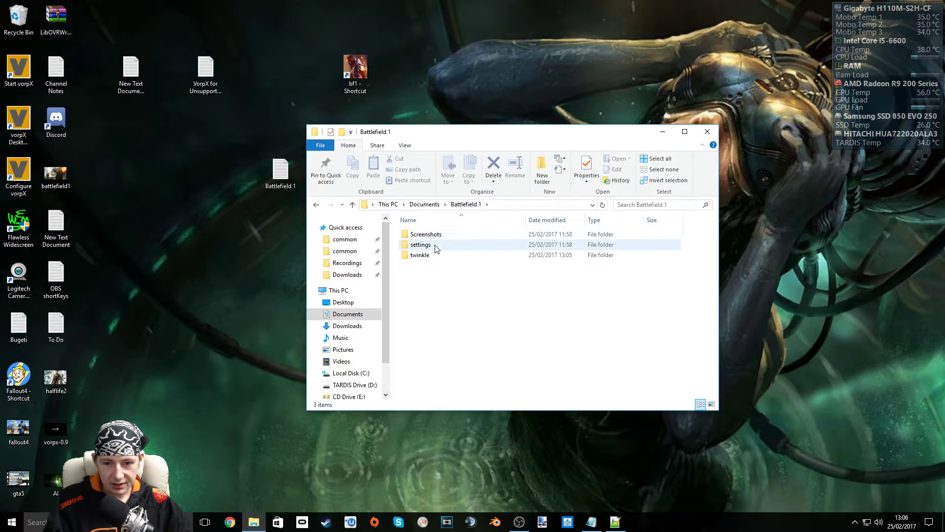
double_click(435, 246)
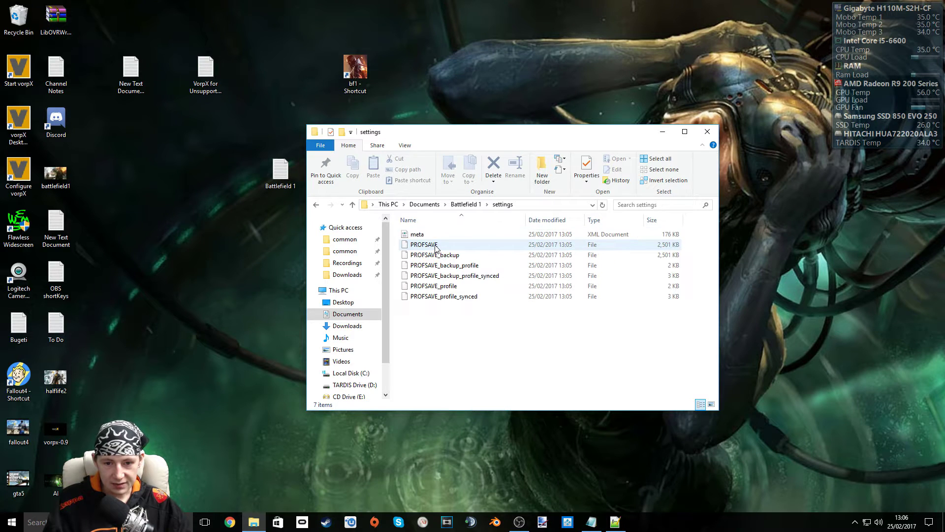
left_click(426, 290)
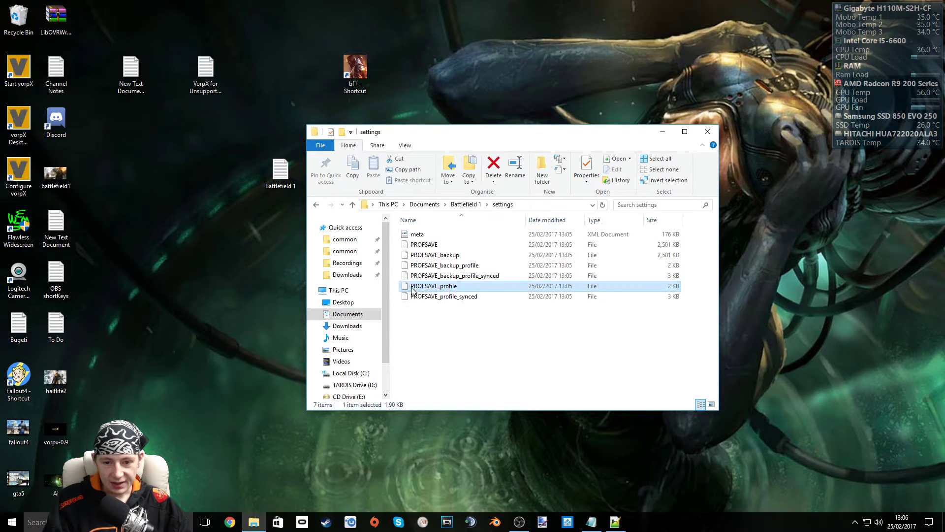
right_click(459, 289)
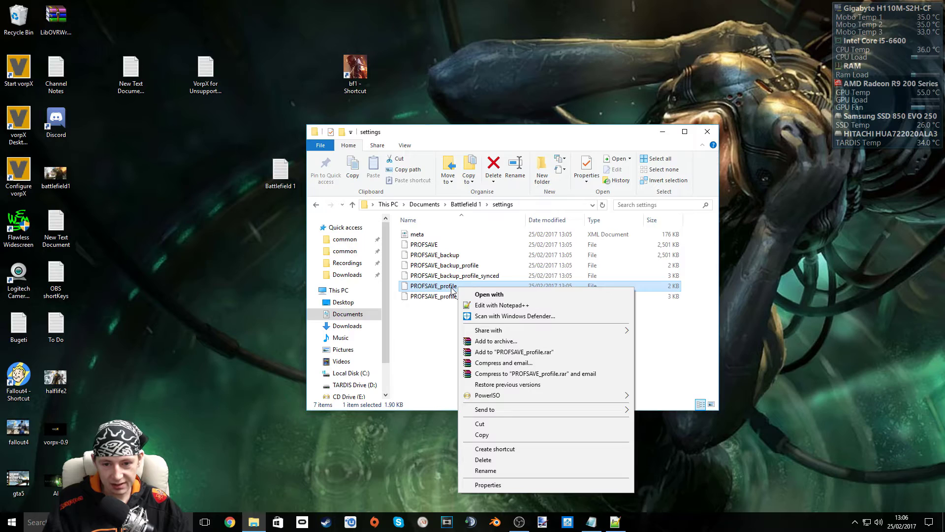
left_click(502, 305)
Find GstRender.ScreenSafeAreaHeight in the profile file and set its value to 0.850000
key("ctrl+f")
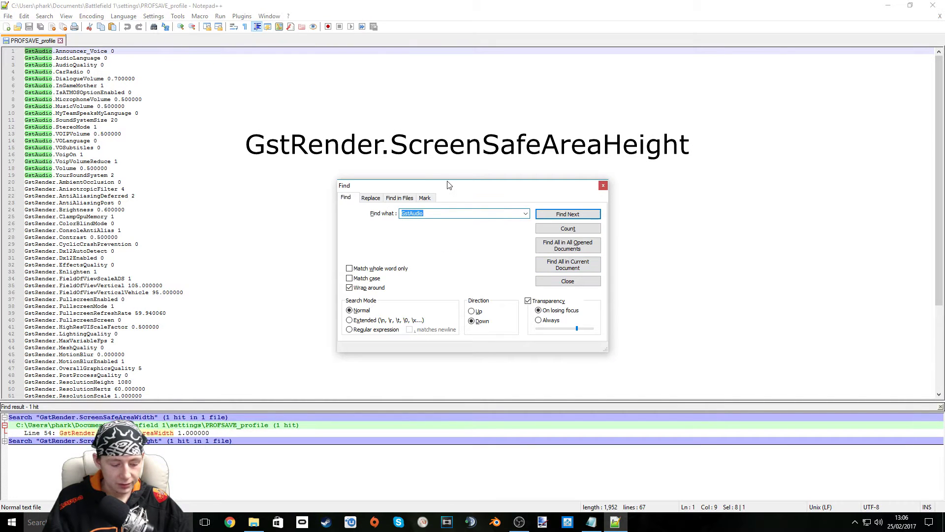
type("GstRender.ScreenSafeAreaHeight")
left_click(568, 264)
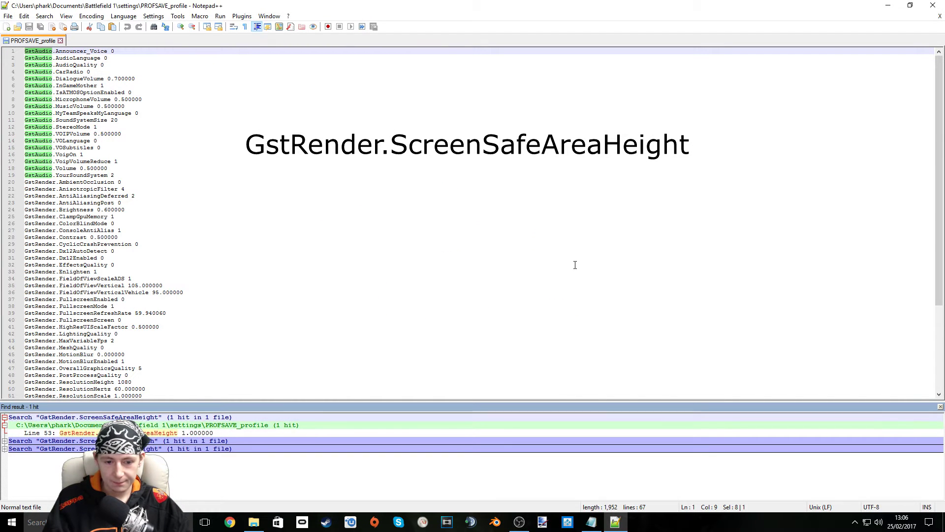
double_click(178, 433)
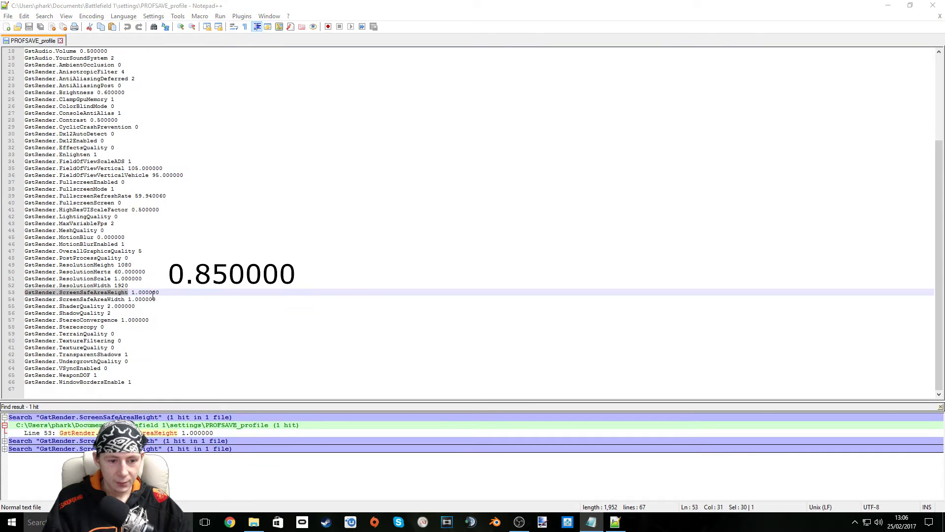
left_click(132, 292)
right_click(140, 293)
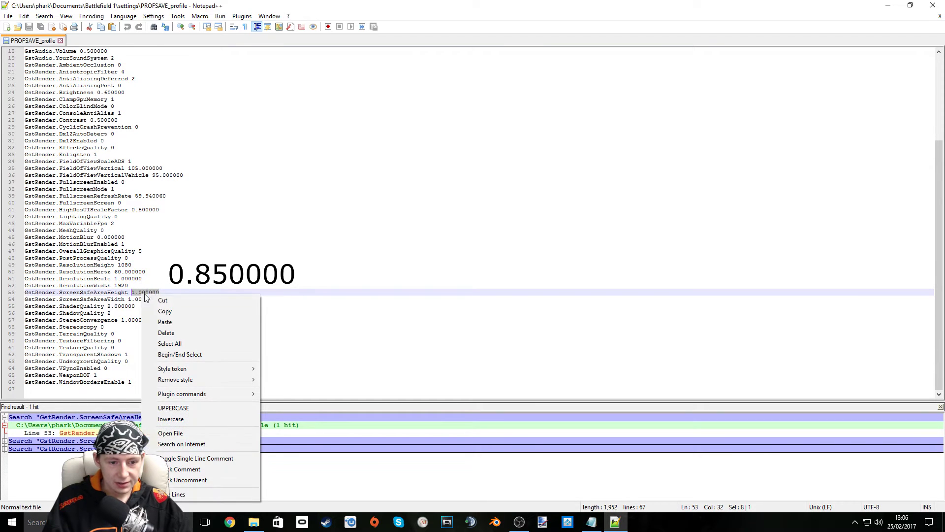
left_click(180, 323)
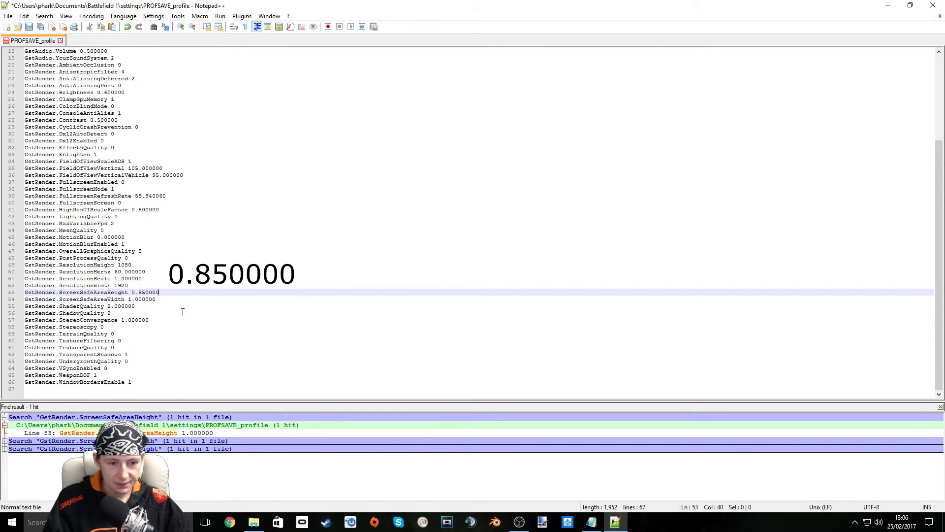
Set the GstRender.ScreenSafeAreaWidth value to 0.400000
double_click(113, 300)
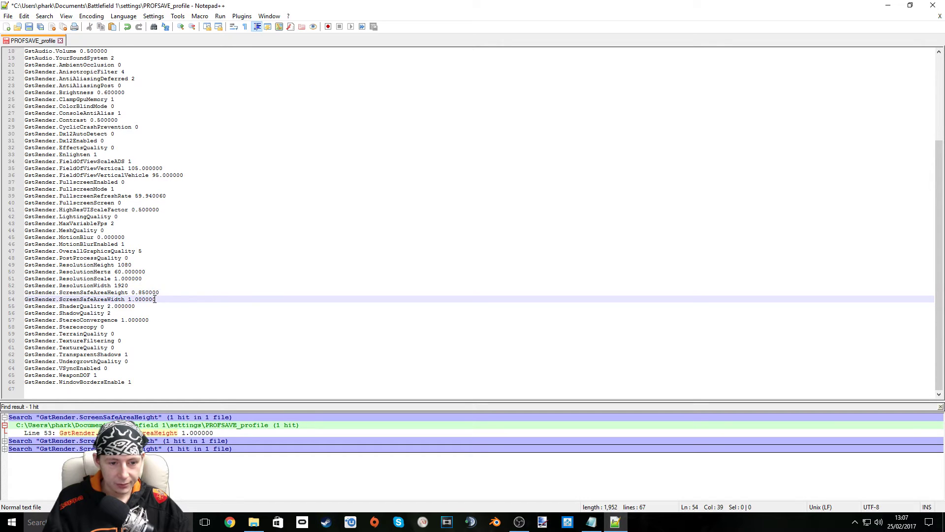
left_click_drag(155, 300, 143, 299)
right_click(130, 300)
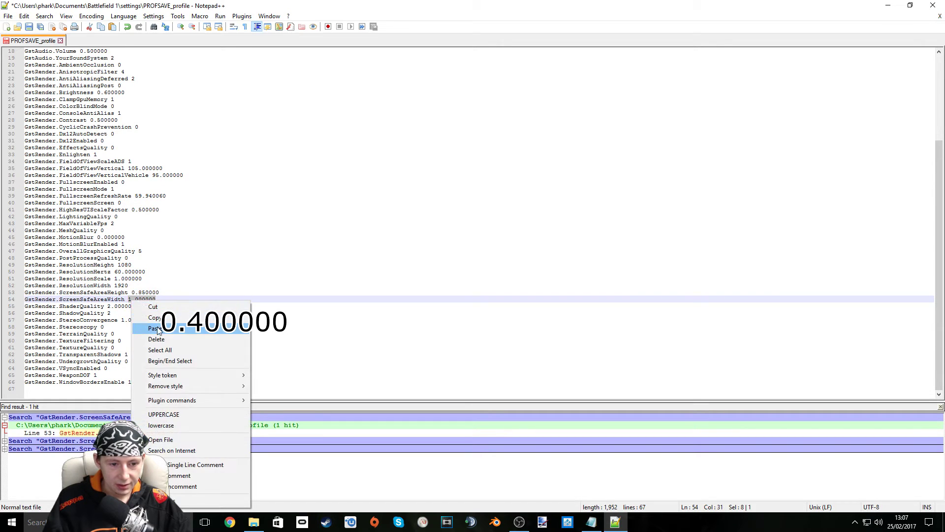
left_click(169, 328)
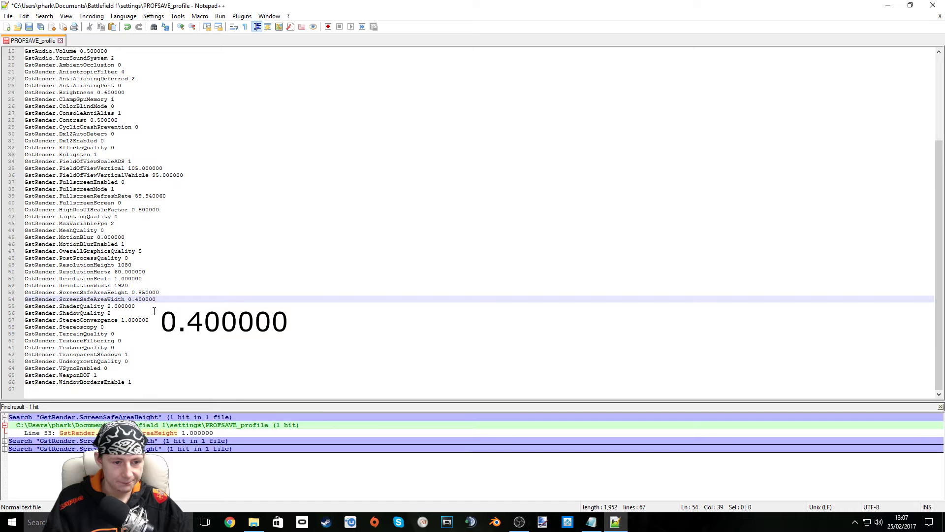
Save PROFSAVE_profile and close it along with the text editor
left_click(29, 26)
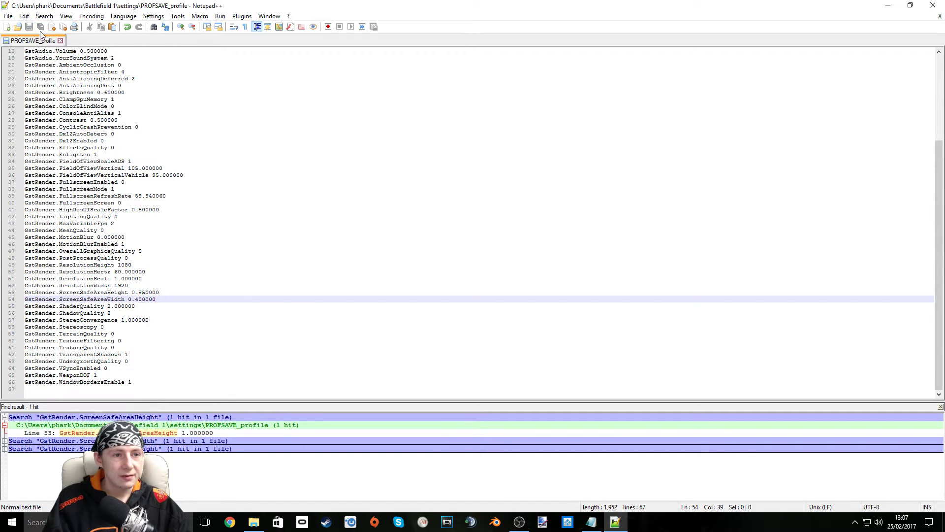
left_click(60, 41)
key("alt+F4")
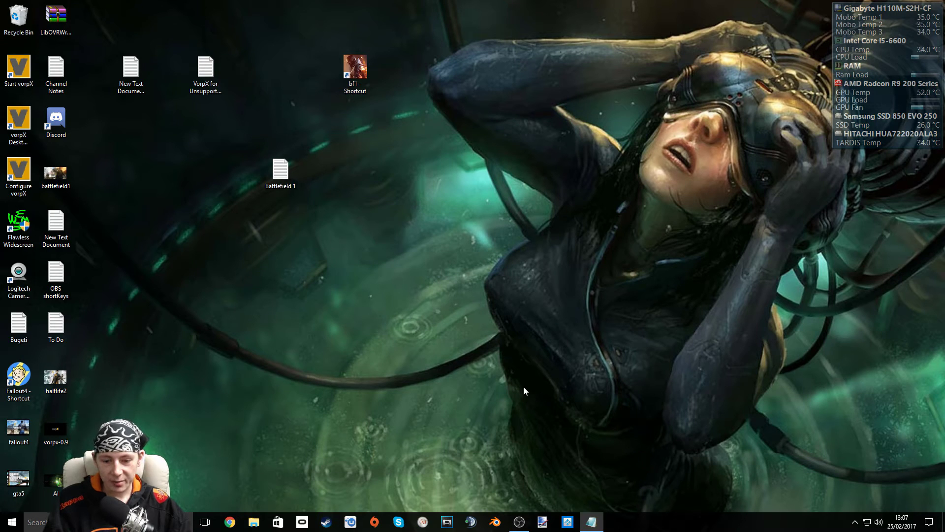
In the vorpX configuration, search the cloud profiles for "Battlefield 1" and import the first listed profile
right_click(855, 521)
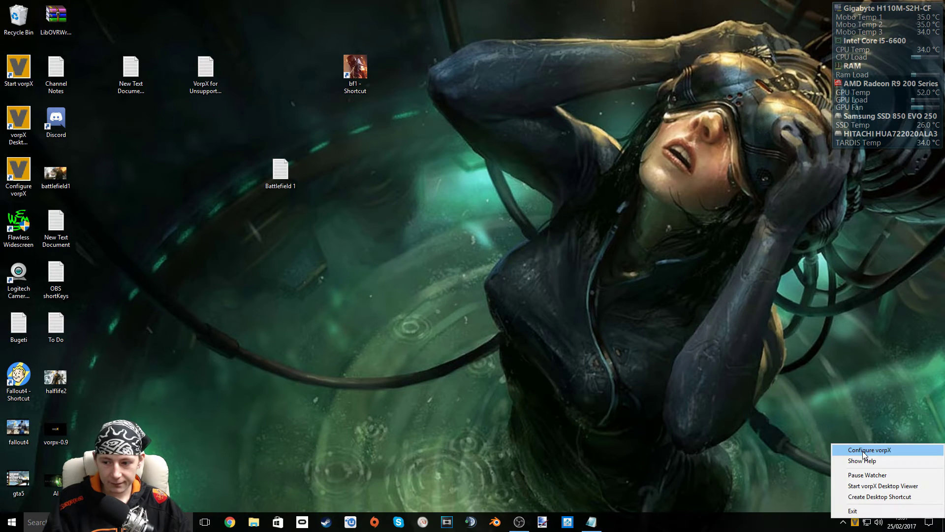
left_click(864, 450)
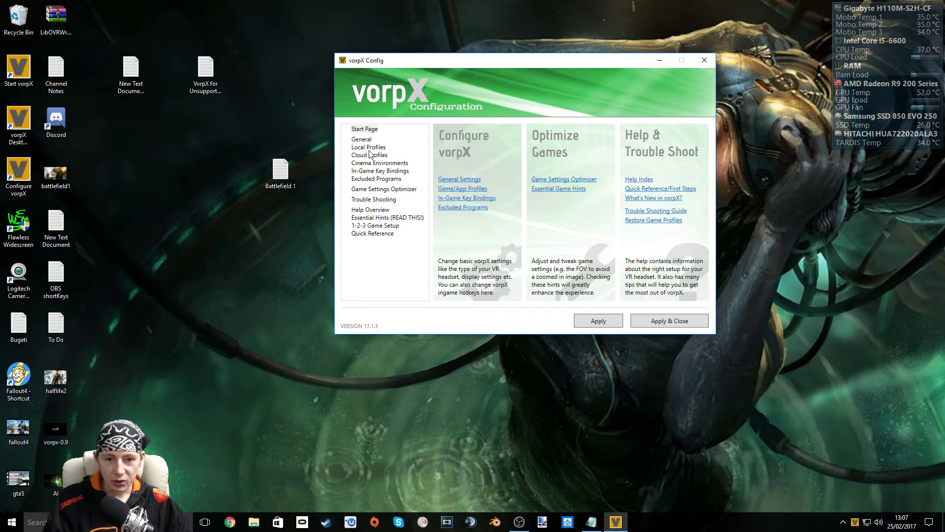
left_click(365, 155)
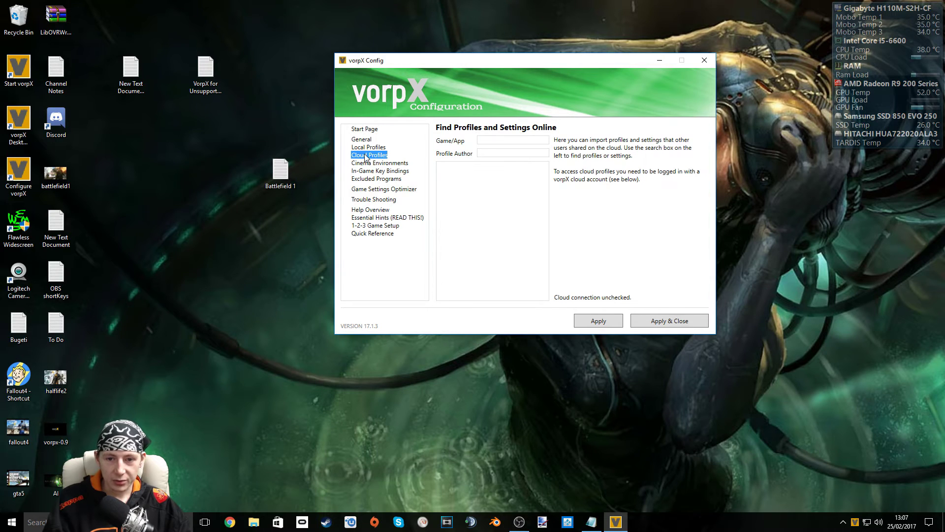
left_click(485, 140)
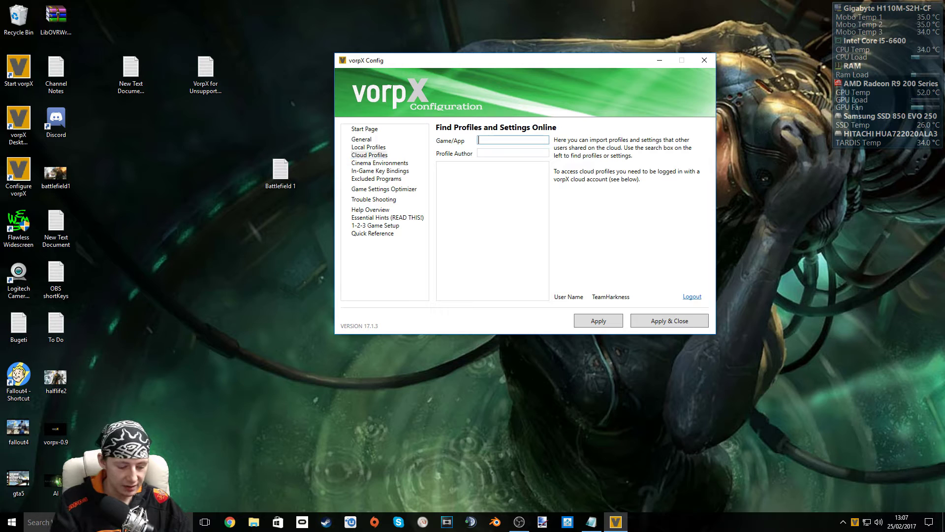
type("Battlefield")
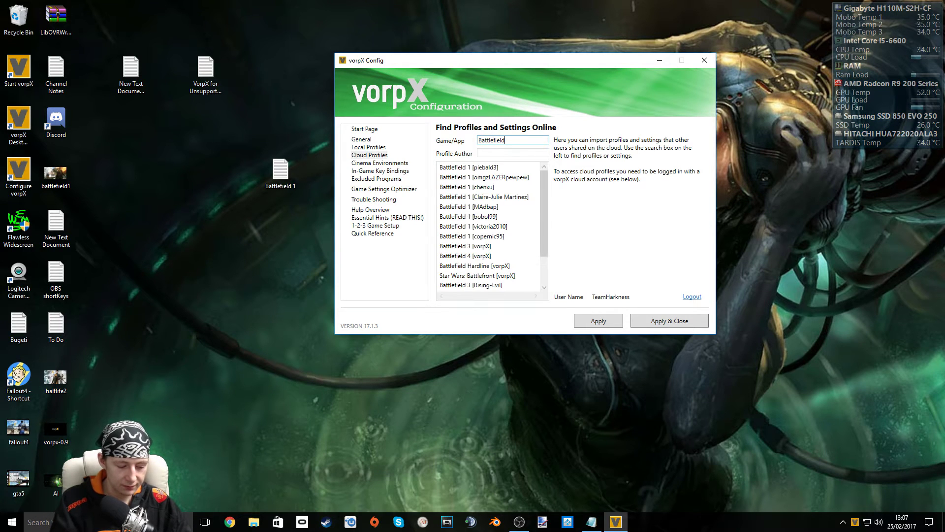
type(" 1")
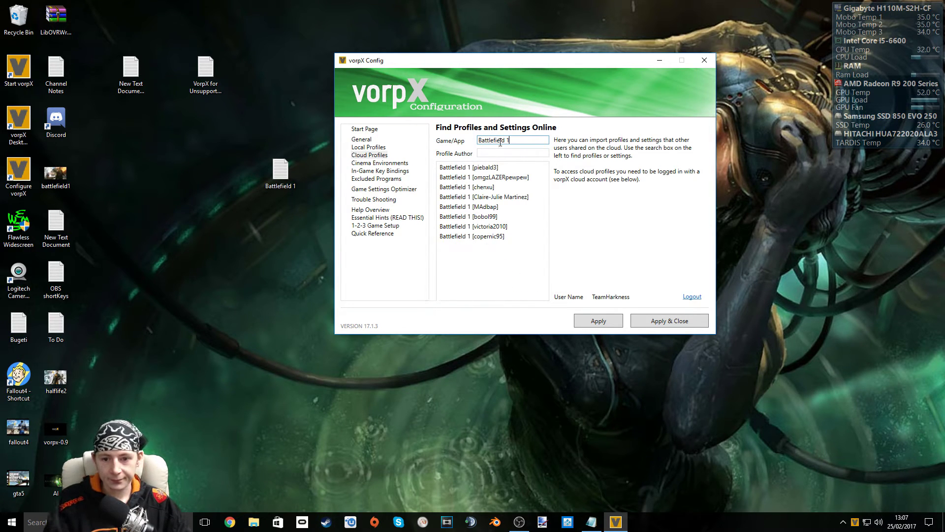
left_click(497, 169)
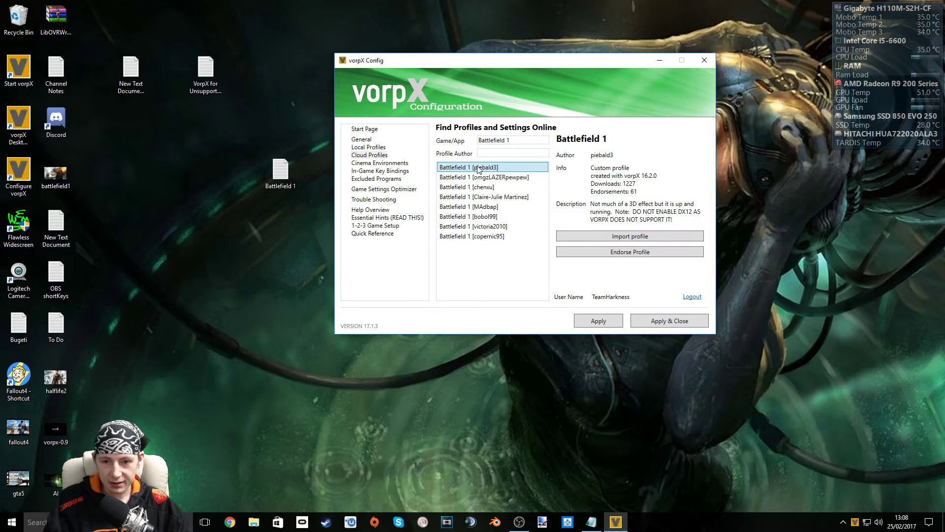
left_click(631, 237)
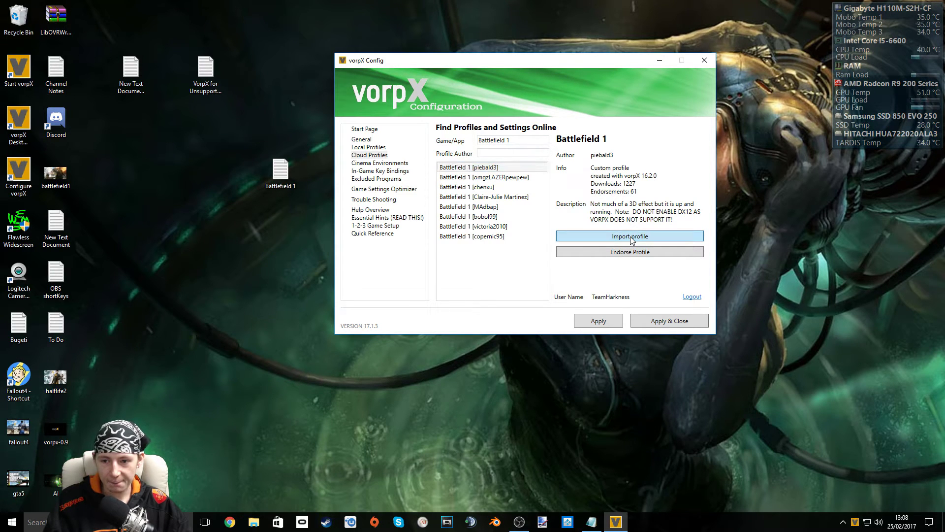
Dismiss the import notice, select the custom Battlefield 1 entry among the local profiles, and apply and close the vorpX configuration
left_click(521, 298)
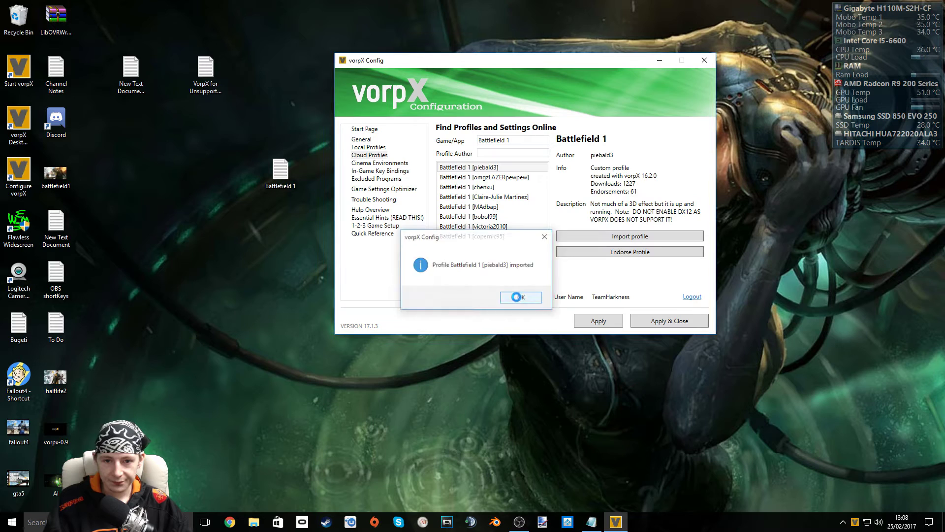
left_click(368, 147)
scroll(513, 220, "down", 6)
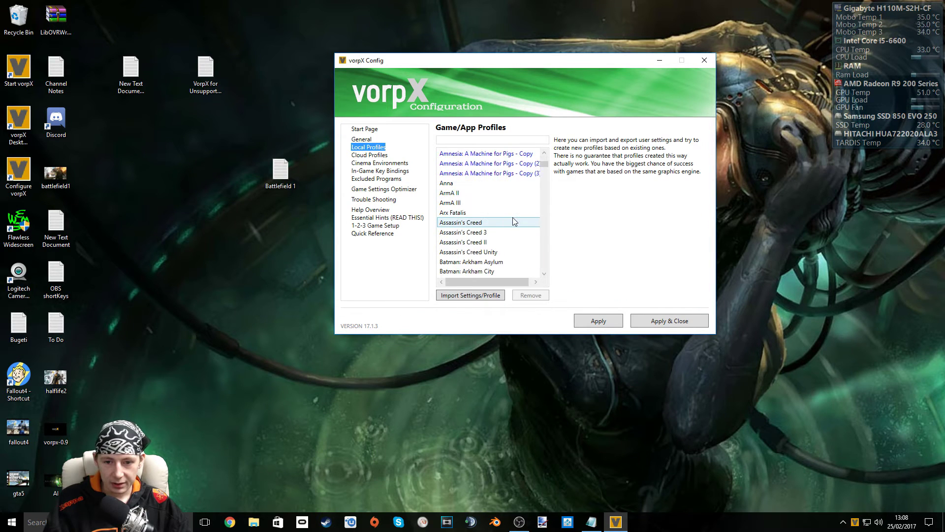
left_click(469, 203)
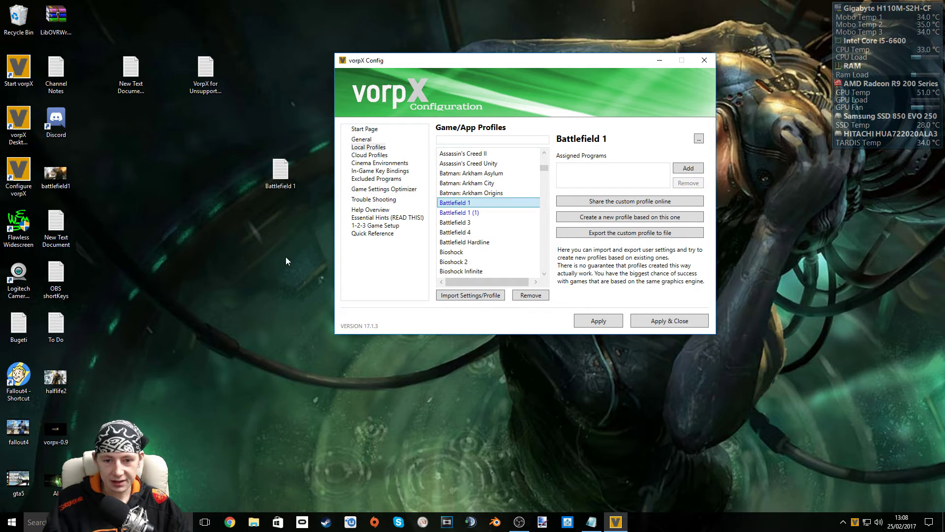
left_click(683, 326)
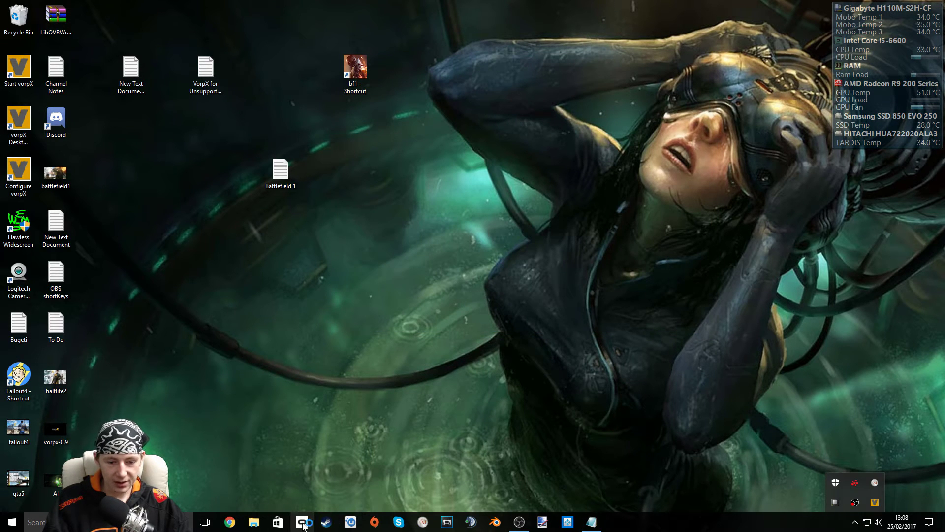
Launch Battlefield 1 from its desktop shortcut and start the Storm of Steel war story from the campaign
double_click(355, 72)
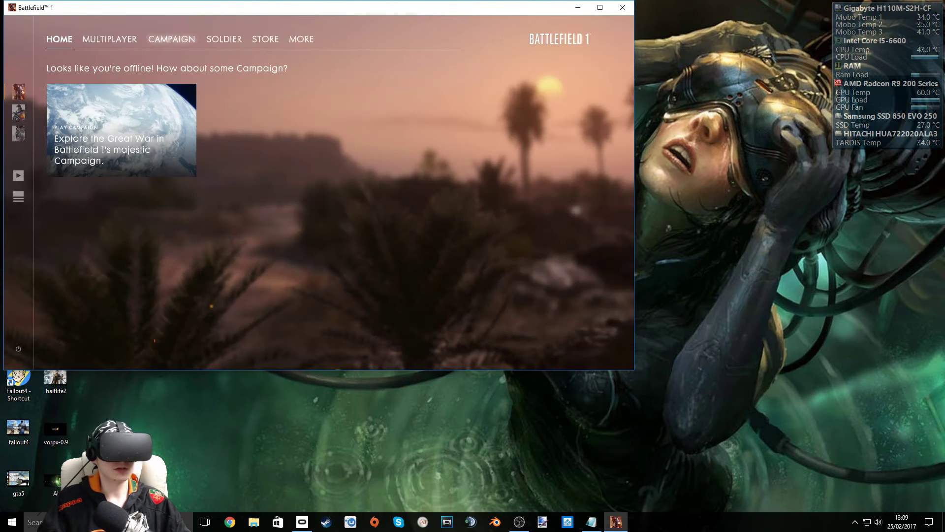
left_click(121, 130)
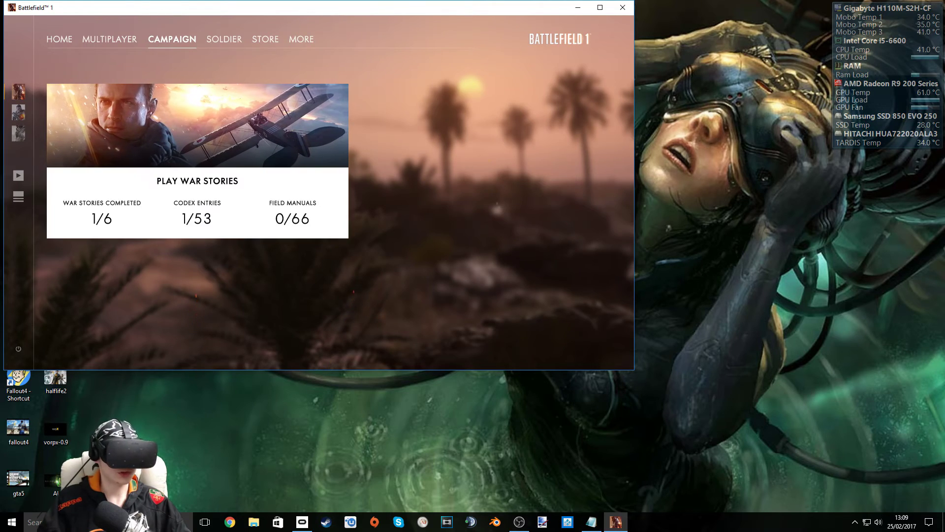
left_click(198, 197)
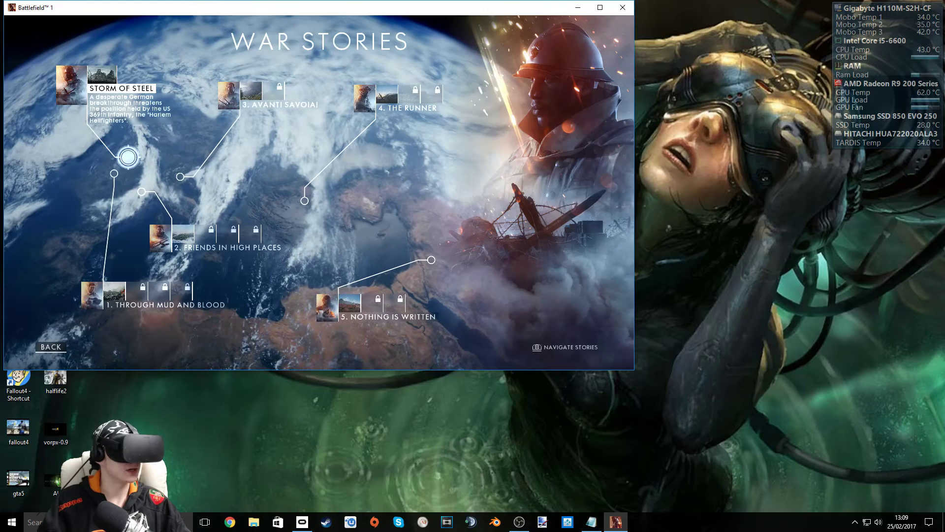
mouse_move(115, 172)
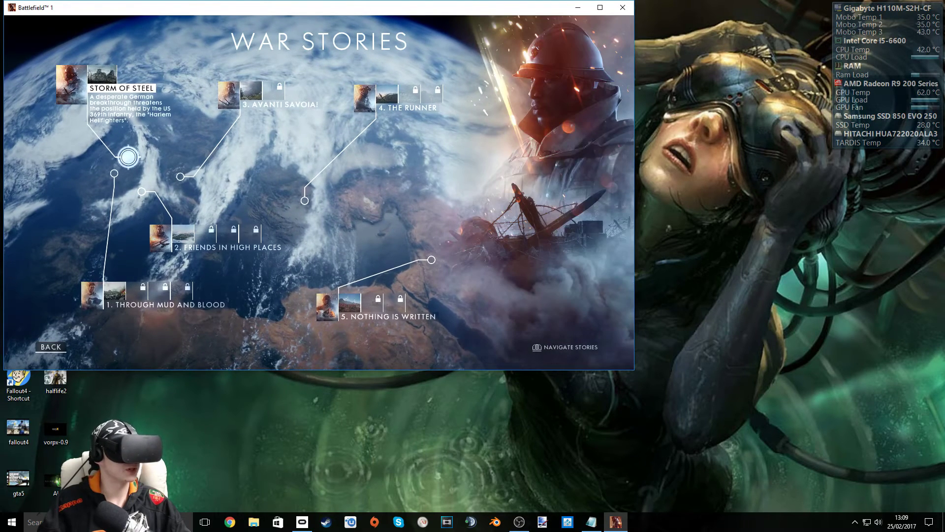
left_click(128, 156)
key("Return")
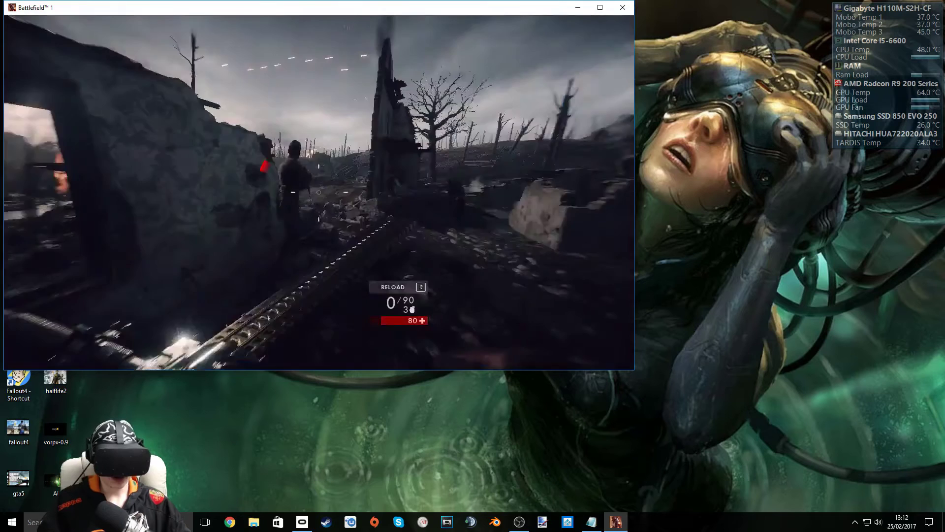
Pause the mission at the game menu, resume play briefly, and pause it again
key("Escape")
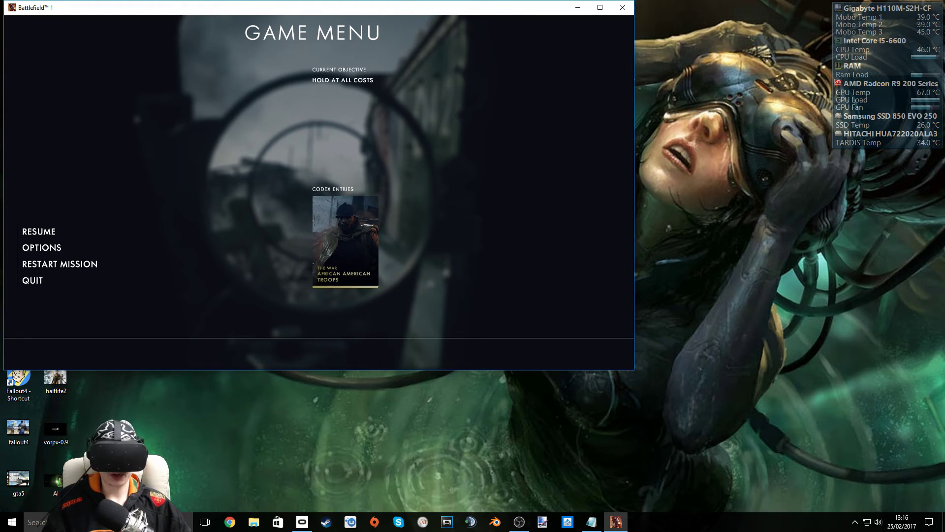
key("Escape")
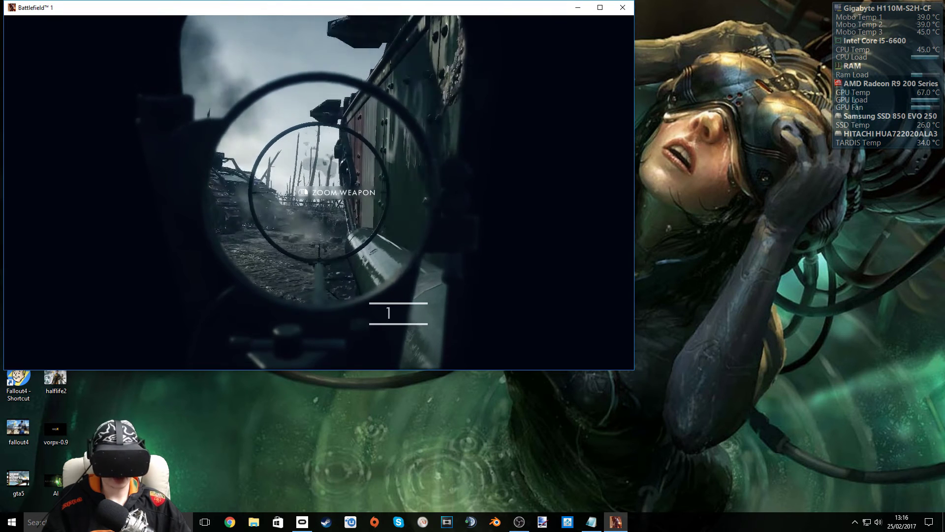
key("Escape")
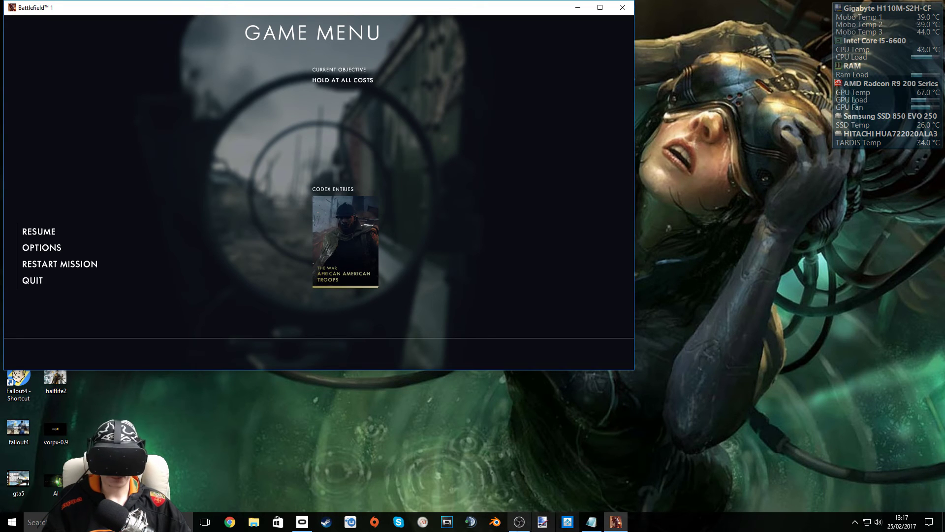
mouse_move(521, 527)
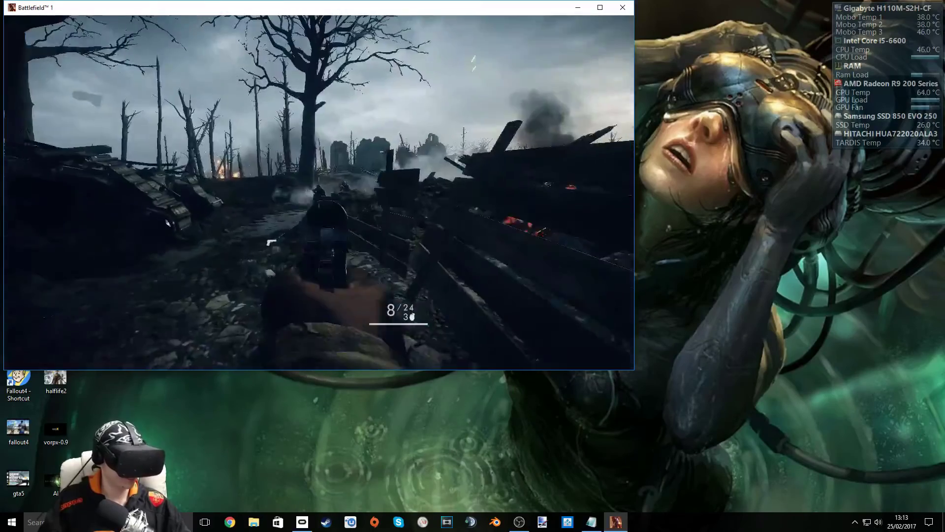
Empty the pistol's magazine at the enemies beyond the wrecked tank and reload the weapon
left_click(319, 192)
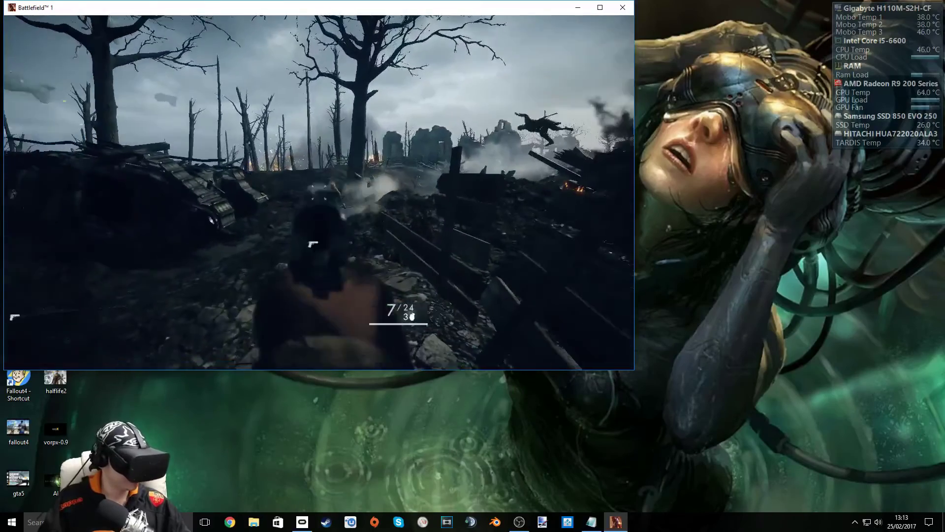
left_click(319, 192)
left_click(318, 192)
left_click(319, 192)
left_click(319, 192)
left_click(318, 192)
left_click(319, 192)
left_click(319, 192)
key("r")
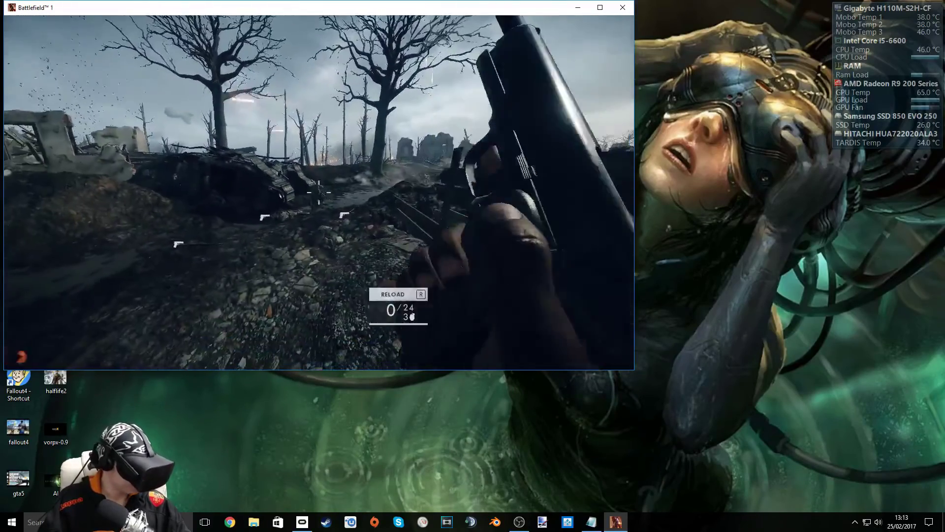
Continue firing the reloaded pistol at the enemies advancing across the muddy battlefield
left_click(319, 191)
left_click(319, 192)
left_click(319, 192)
left_click(319, 192)
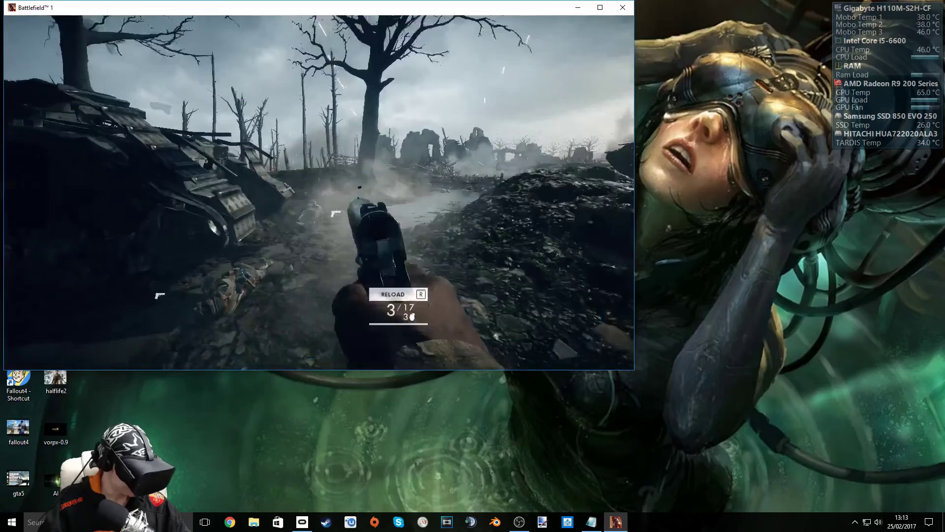
left_click(319, 192)
left_click(319, 192)
left_click(319, 192)
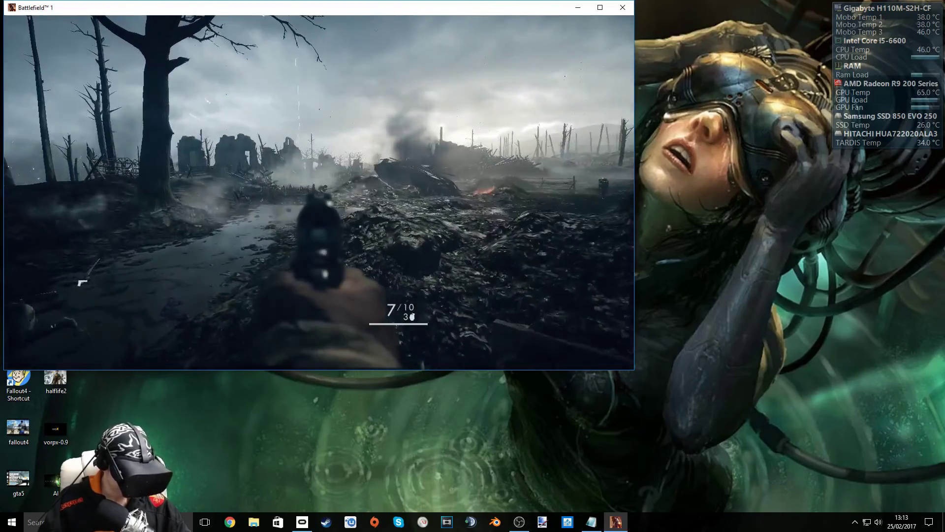
left_click(319, 192)
left_click(319, 192)
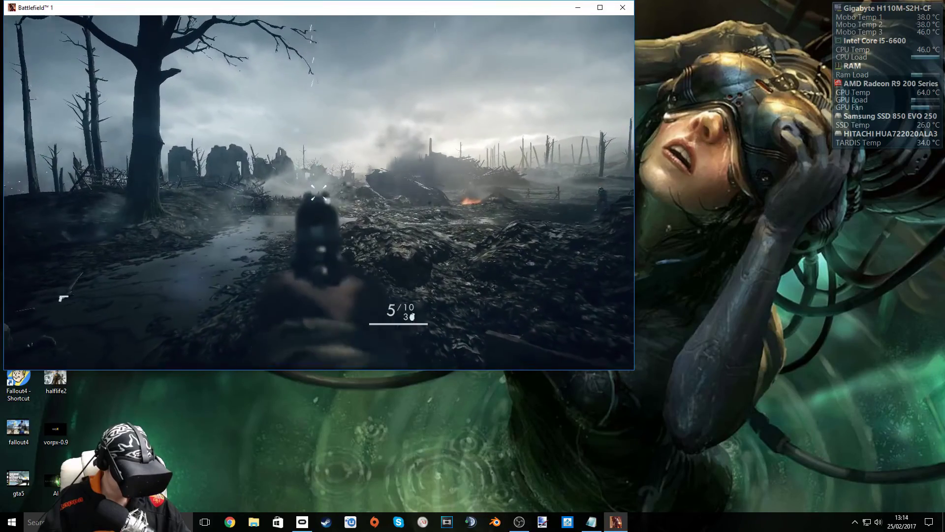
left_click(319, 192)
left_click(319, 192)
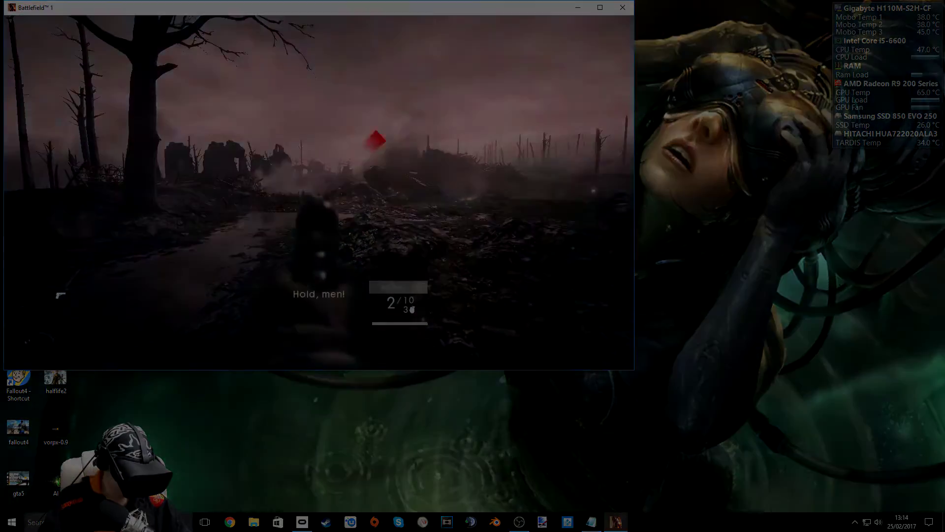